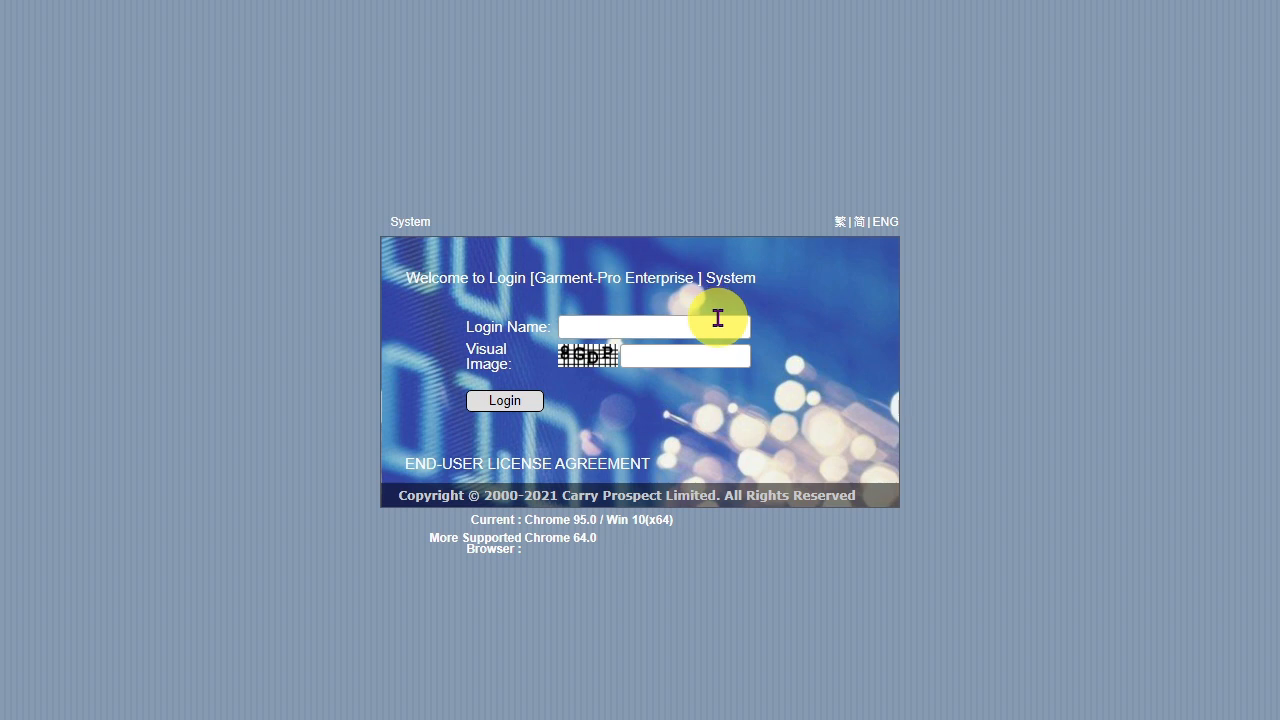
Log in to the system with the login name, the visual image verification code and the account password
left_click(718, 317)
type("stephen")
type("8G")
type("DP")
left_click(521, 400)
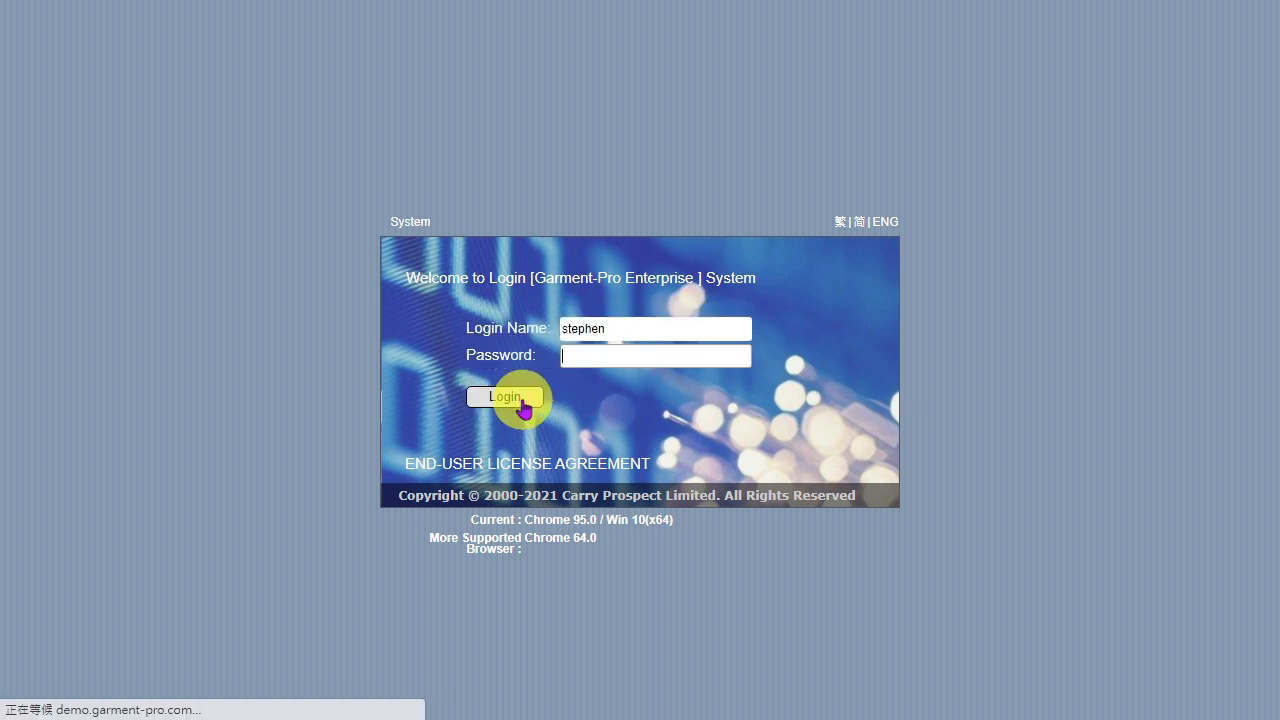
type("******")
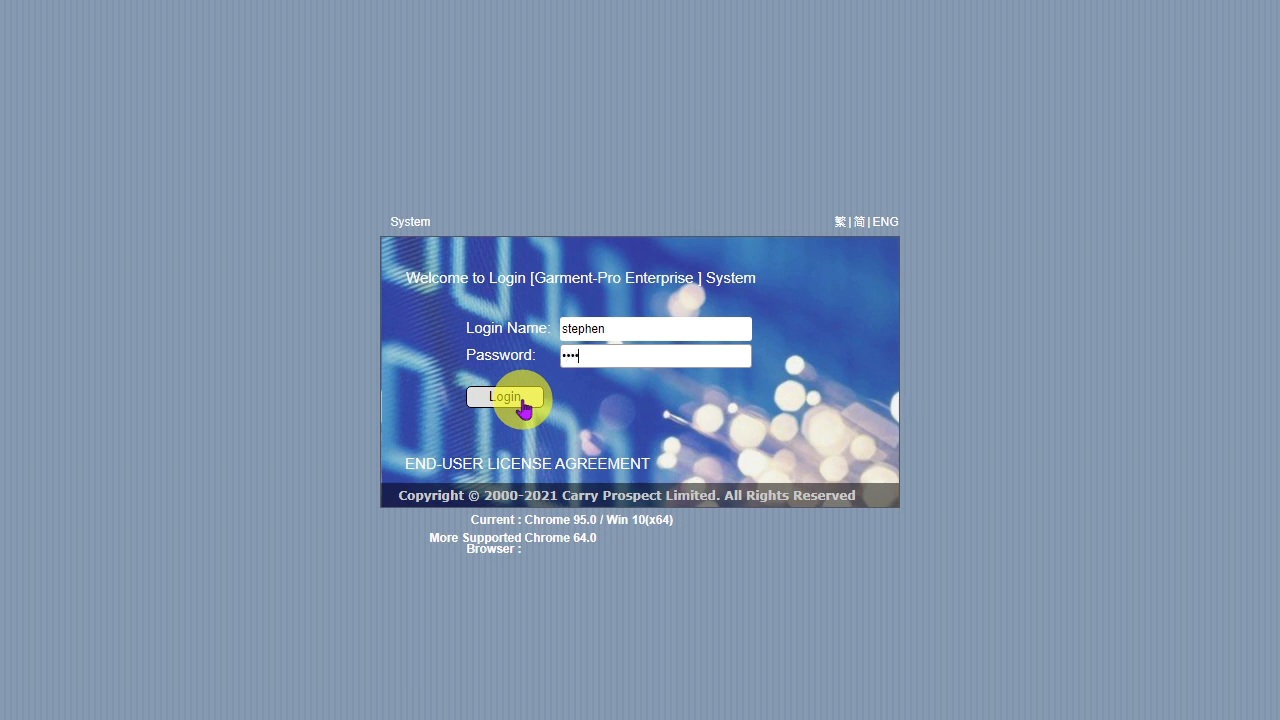
left_click(522, 402)
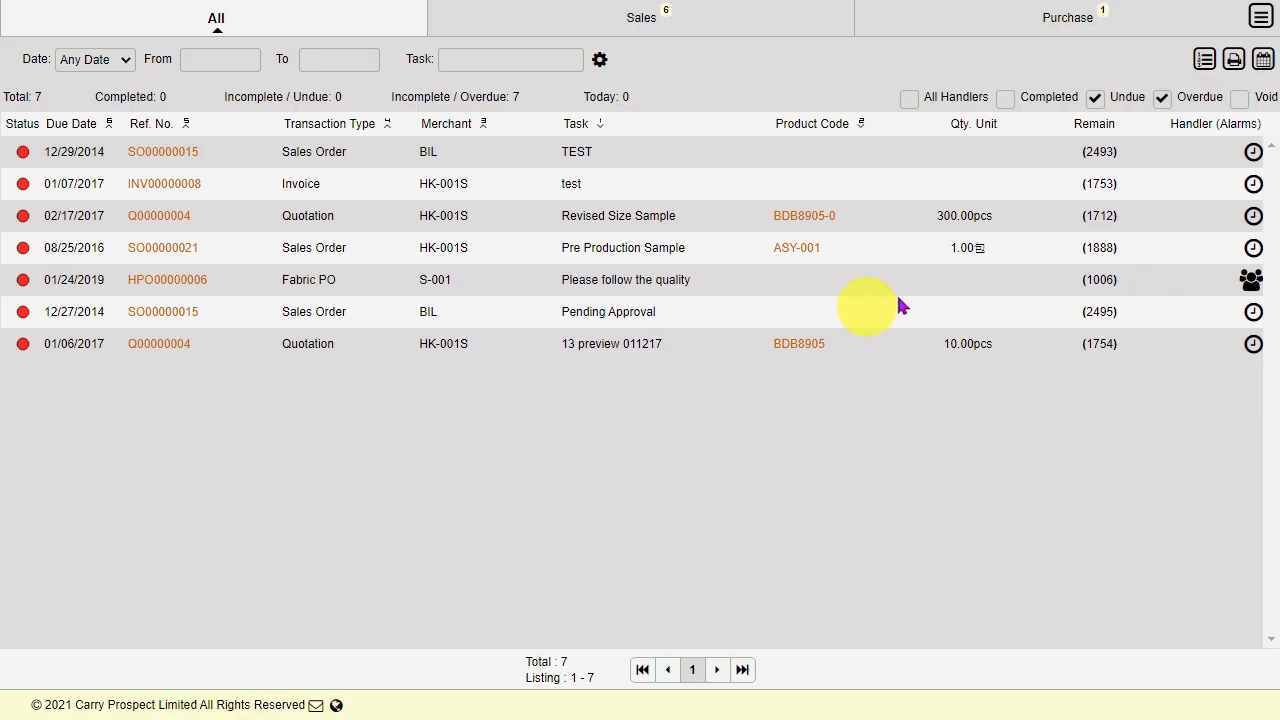
Open a blank Stock In document from the purchase transactions
left_click(1261, 15)
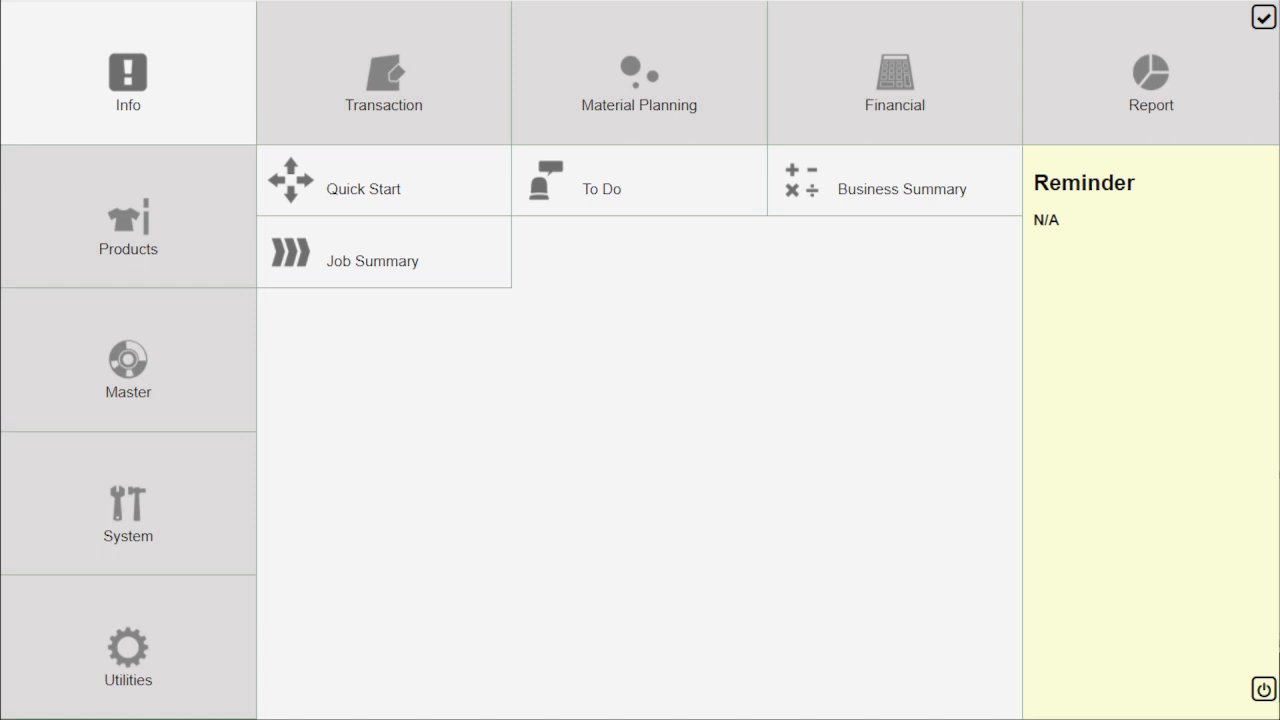
left_click(365, 82)
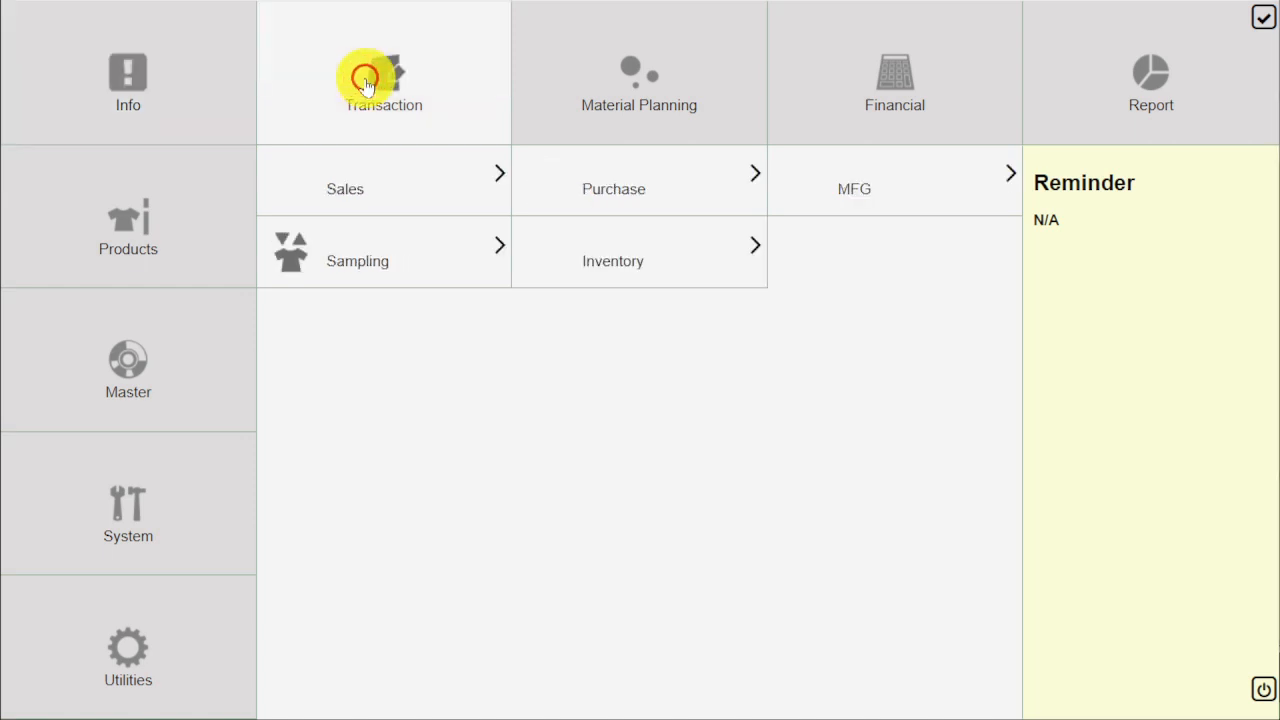
left_click(623, 193)
left_click(612, 262)
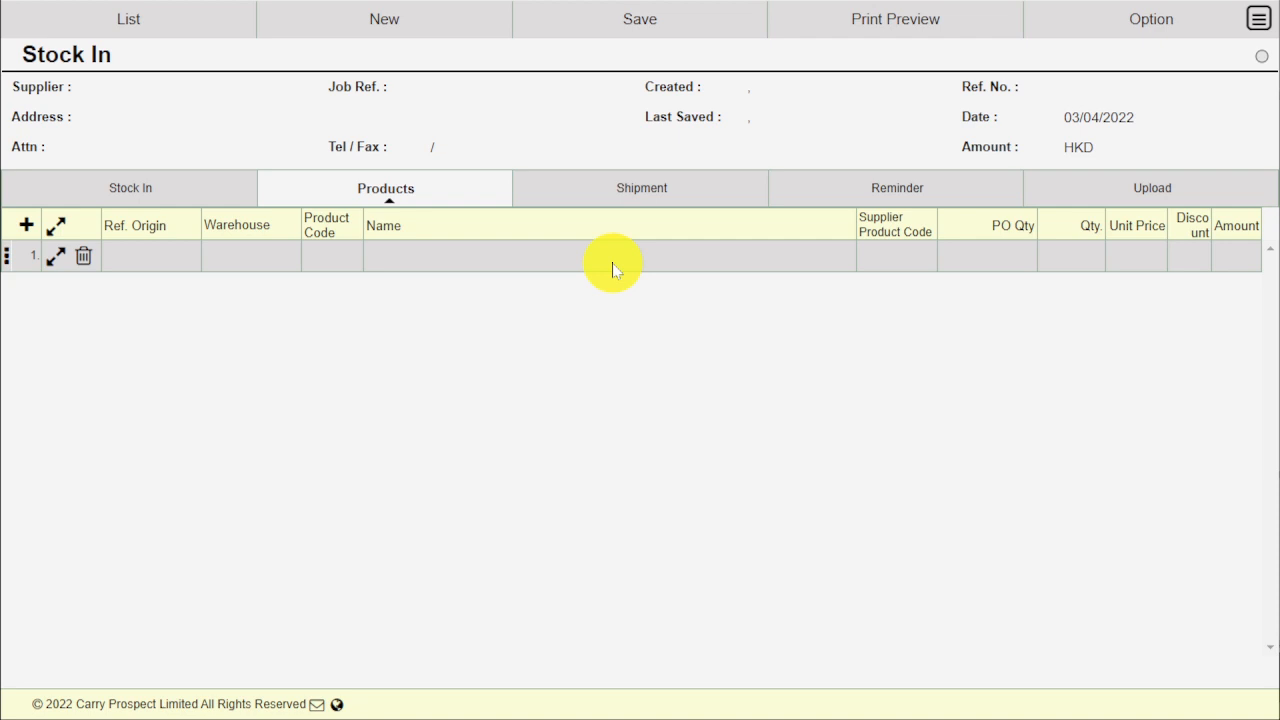
Import the CHAOYANG Fabric PO line for product F01, dated 02/21/2022, into the Stock In document, leaving imported items hidden
left_click(1145, 30)
left_click(1122, 100)
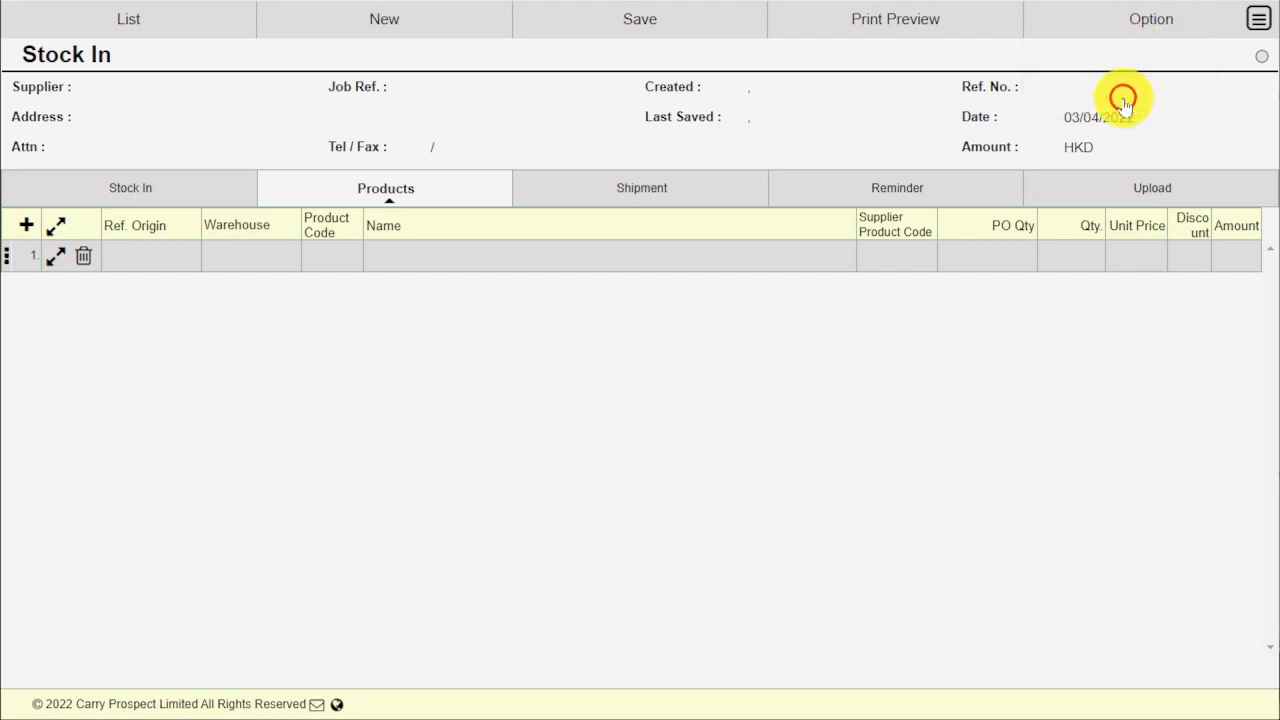
left_click(1121, 167)
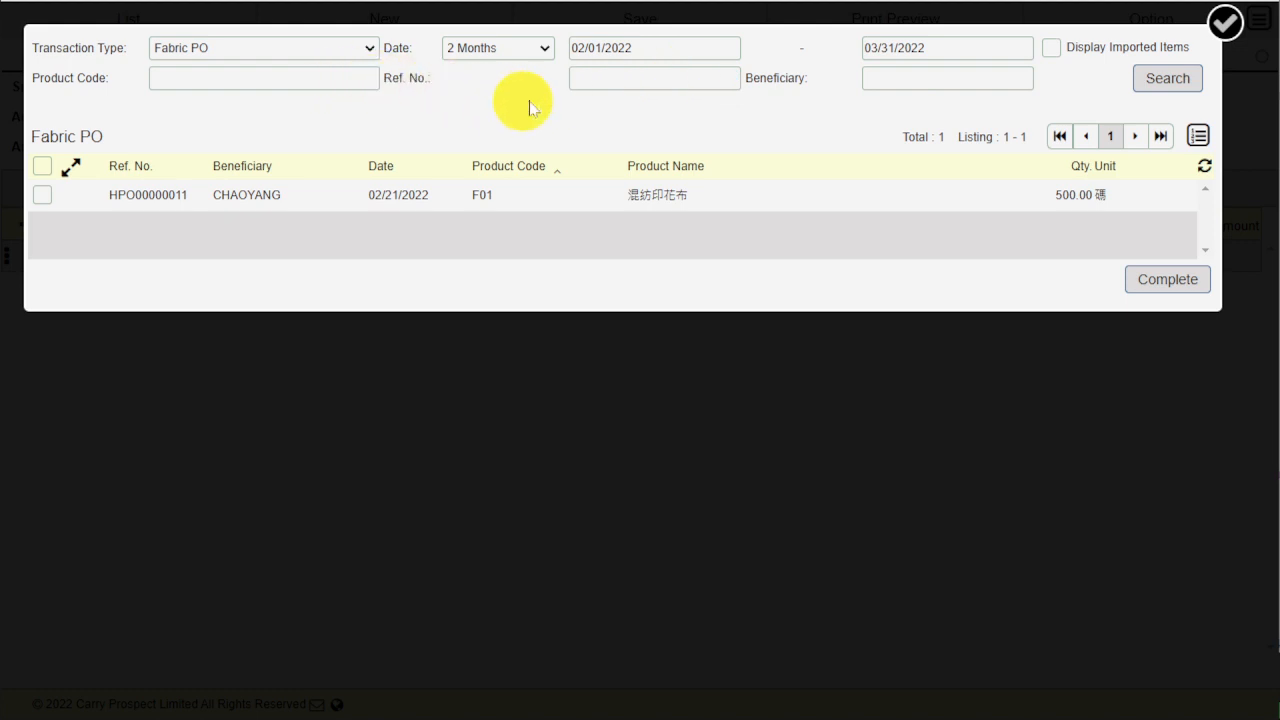
left_click(1089, 47)
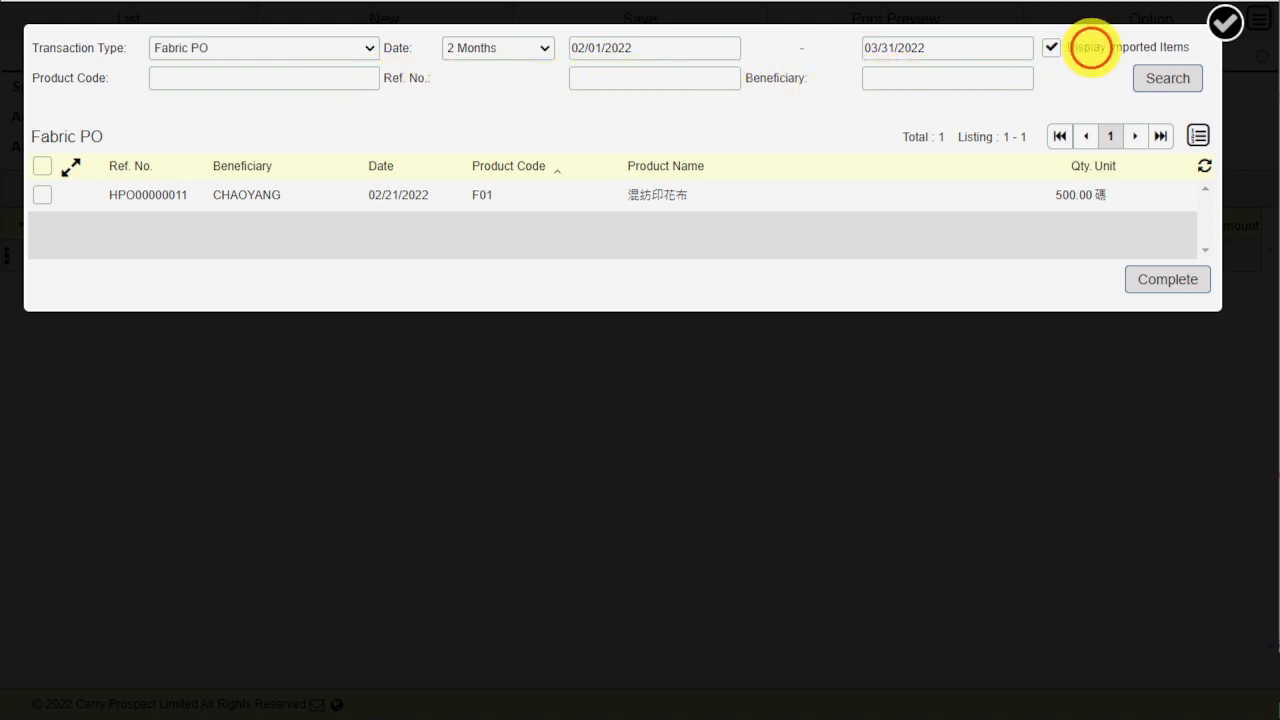
left_click(1089, 47)
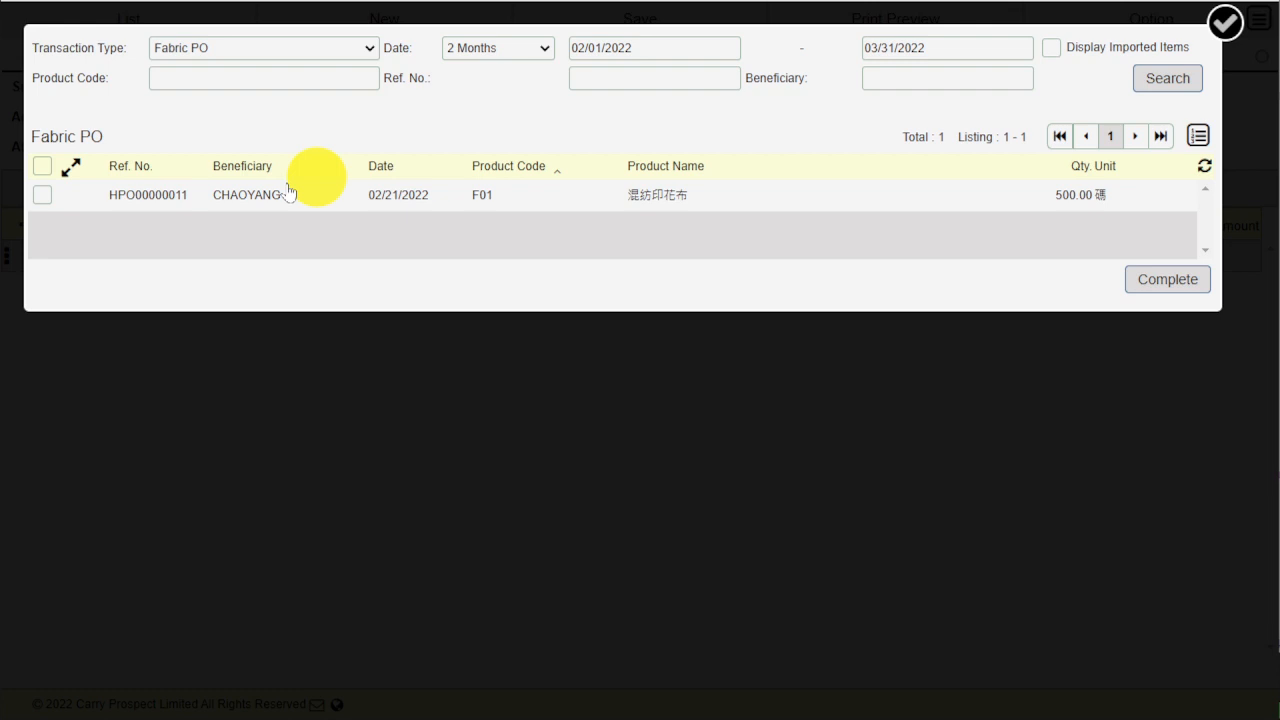
left_click(41, 197)
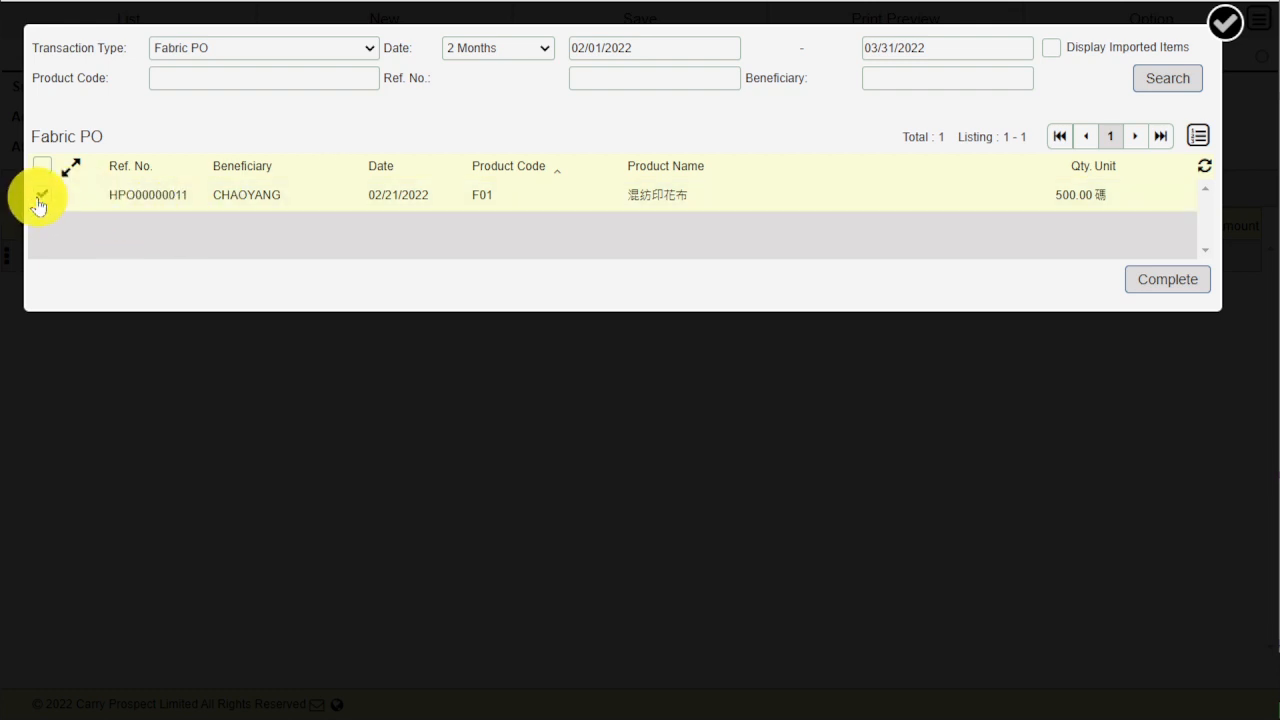
left_click(1164, 287)
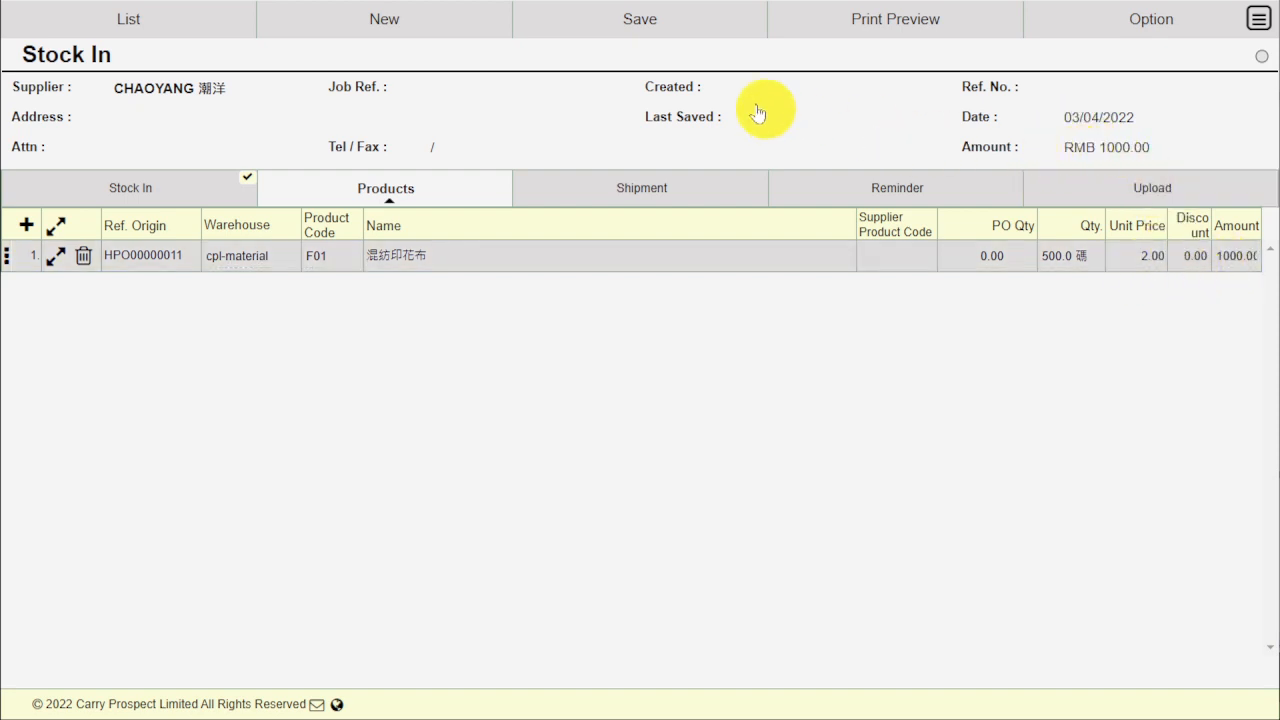
Review the Stock In document's general details, payment terms and amounts, and save the document with automatic numbering
left_click(201, 186)
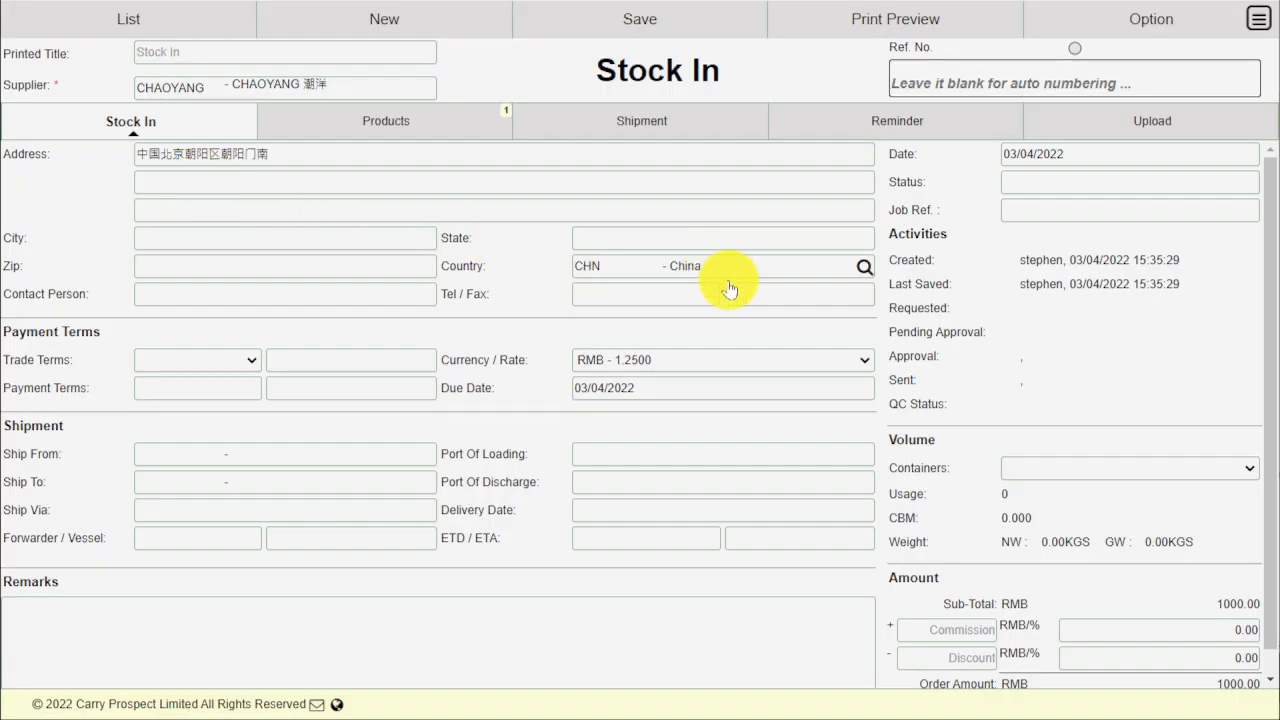
scroll(968, 378, "down", 1)
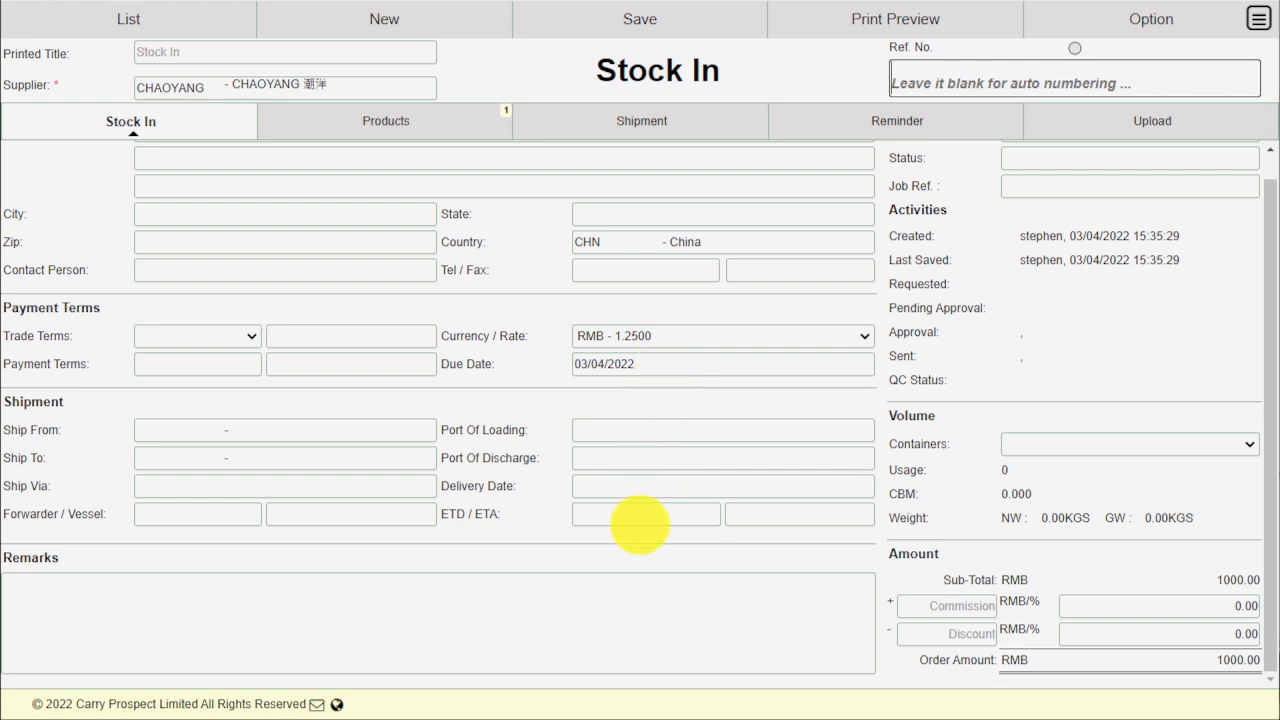
left_click(645, 22)
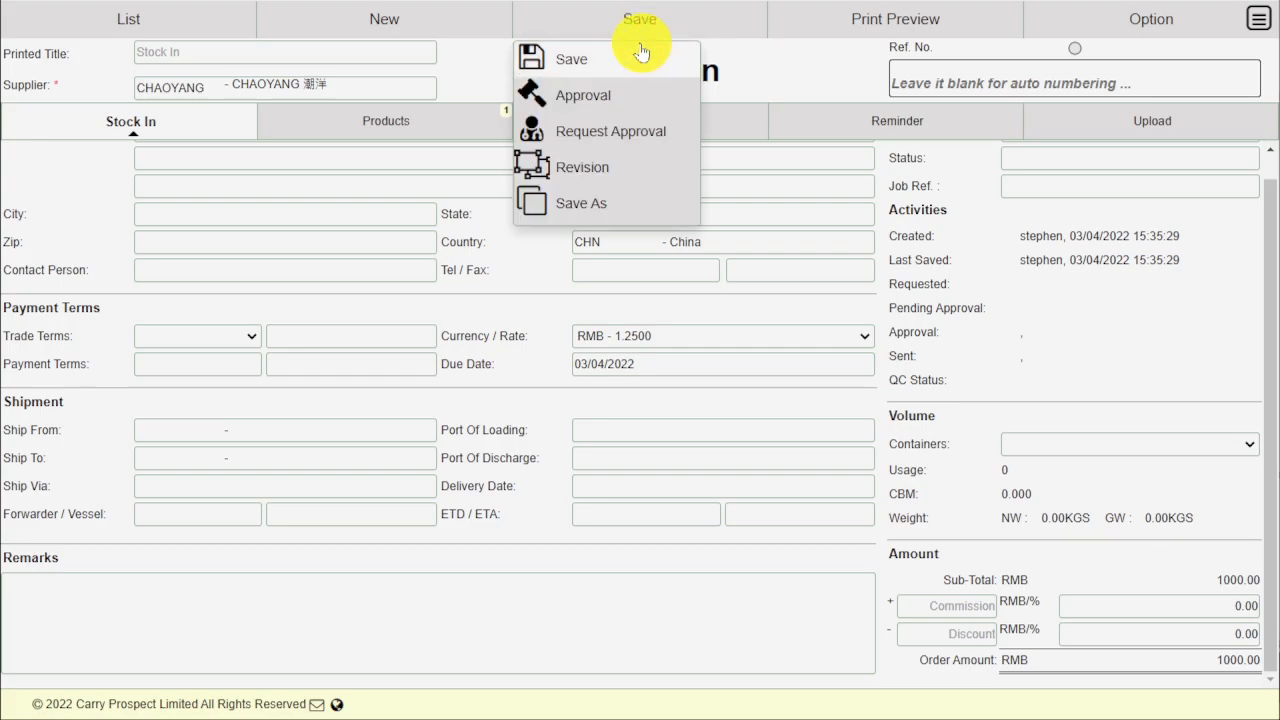
left_click(636, 55)
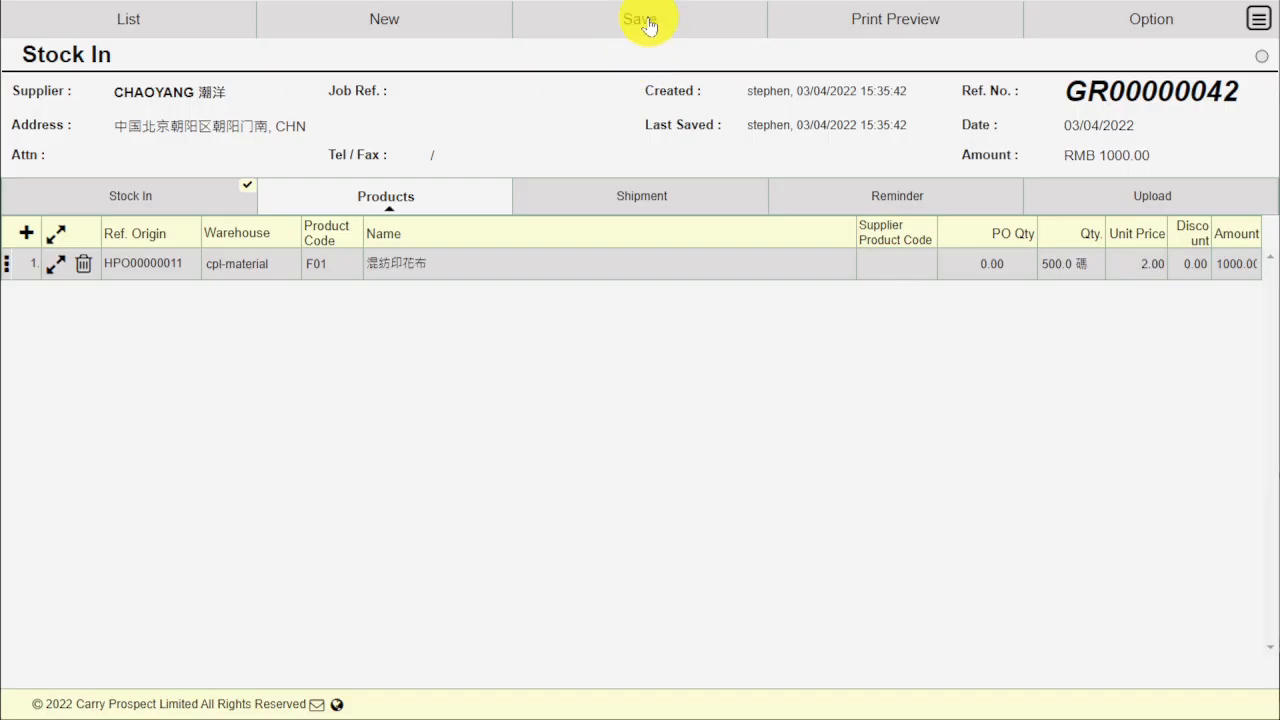
Approve the saved Stock In document and accept its transfer to the inventory procedure
left_click(648, 18)
left_click(630, 98)
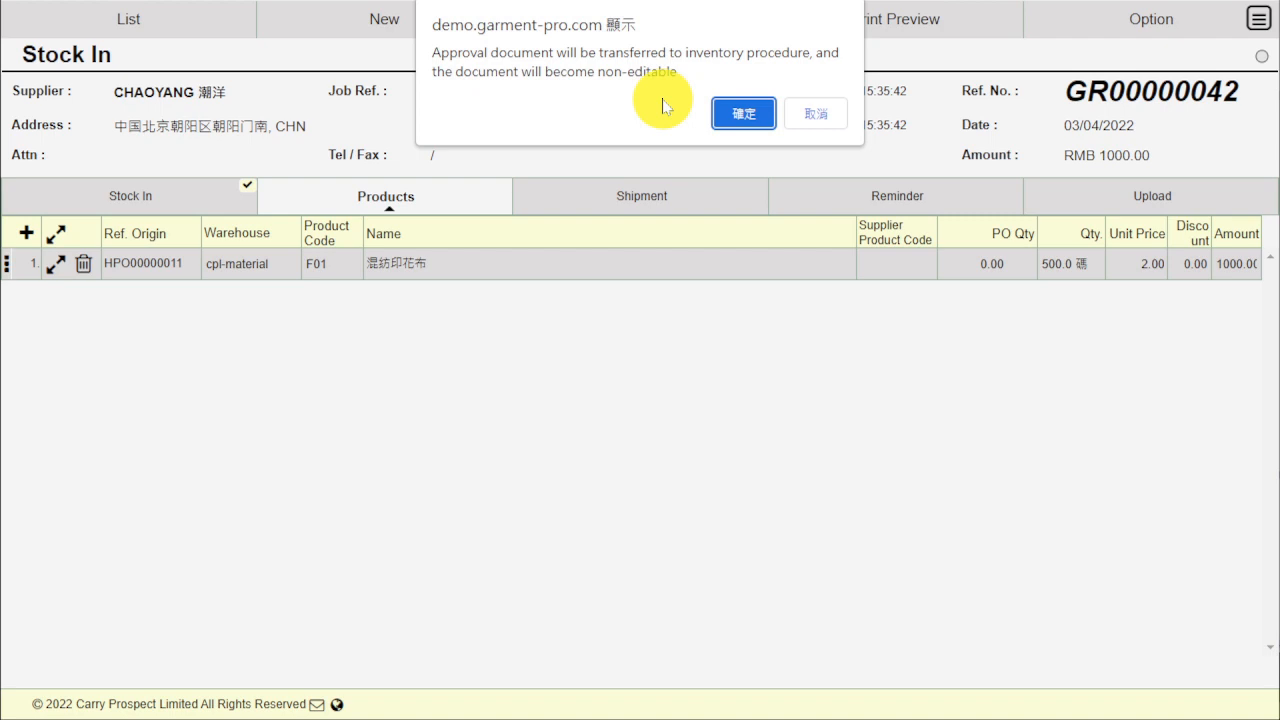
left_click(745, 113)
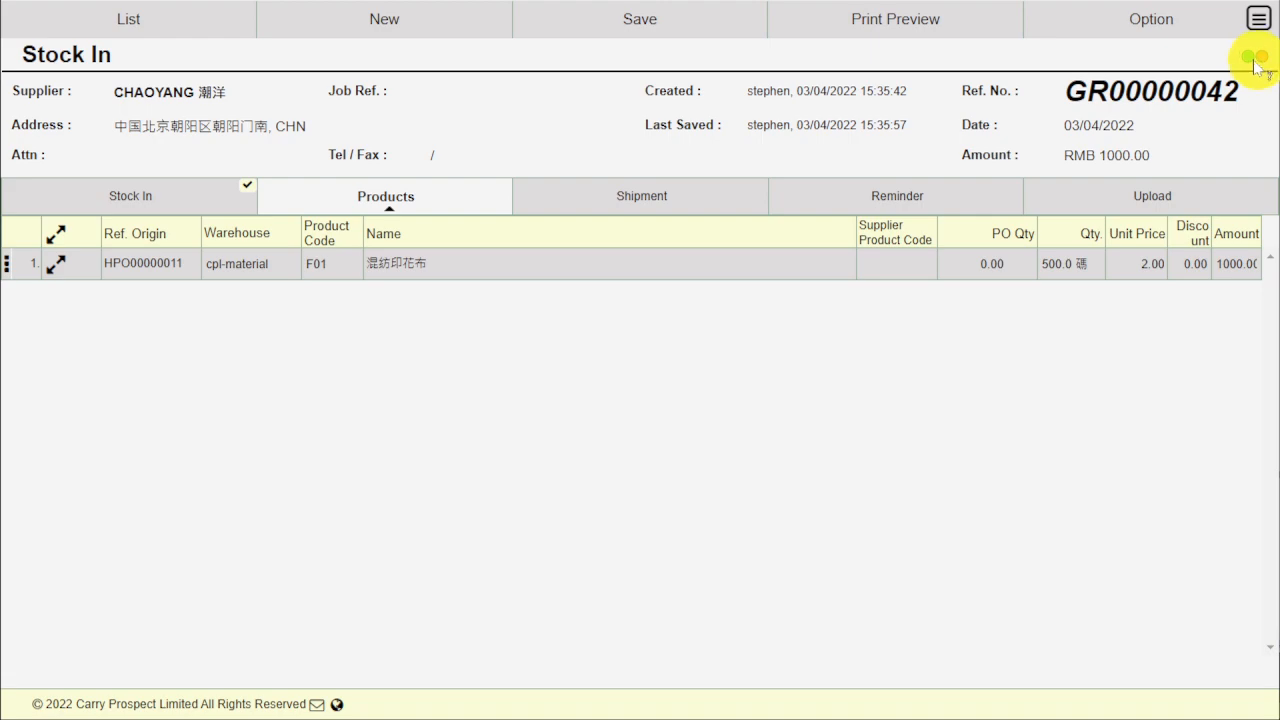
Preview the printout of the approved Stock In document, check it from top to bottom, and close the preview
left_click(909, 25)
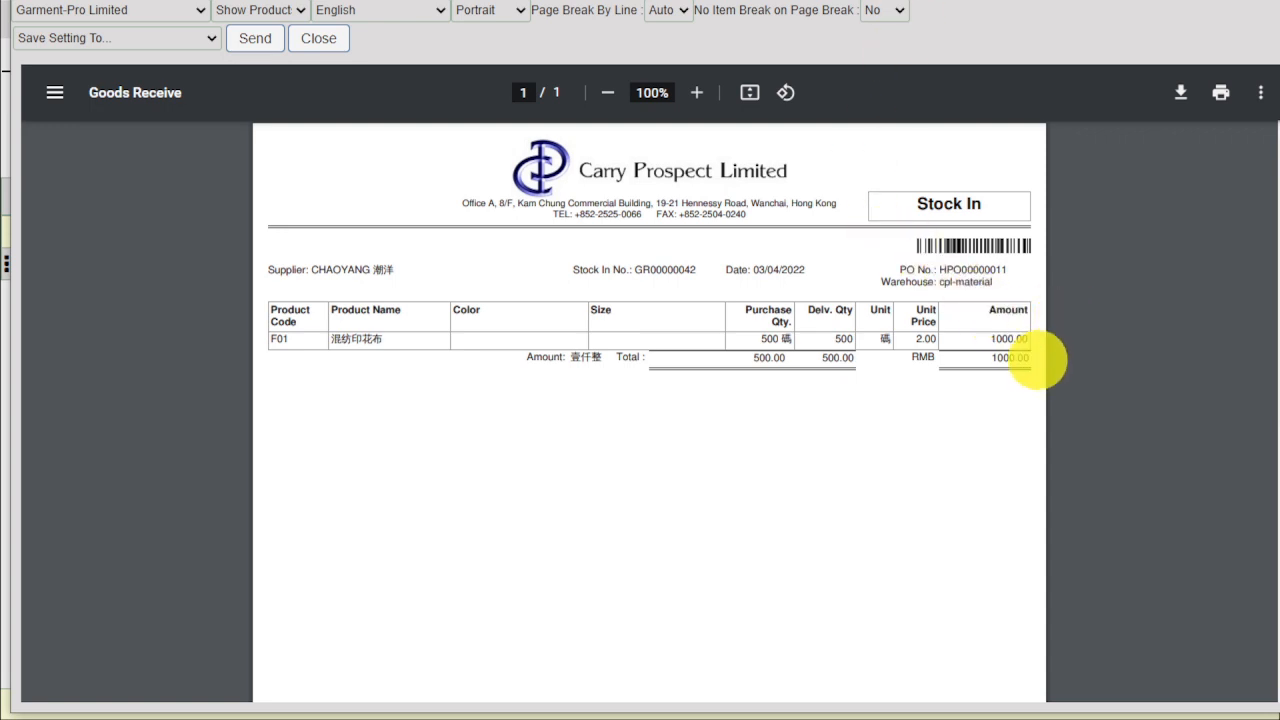
scroll(1006, 363, "down", 5)
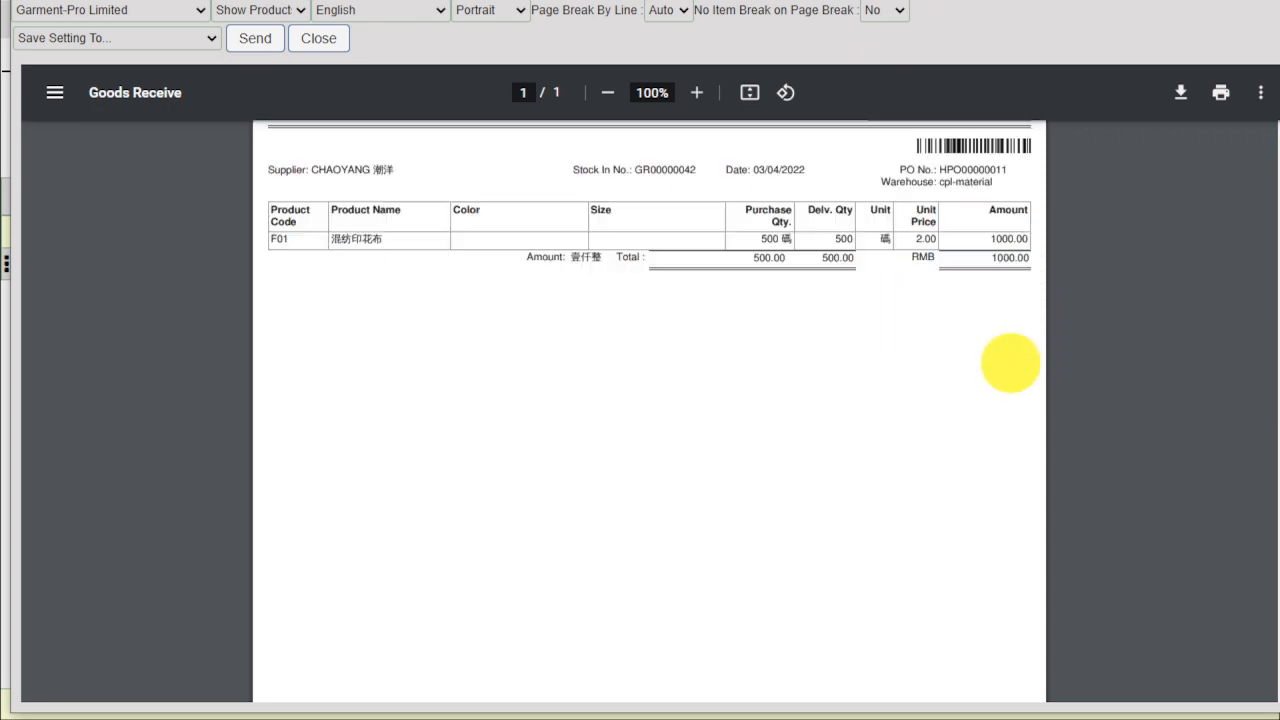
scroll(1008, 368, "up", 5)
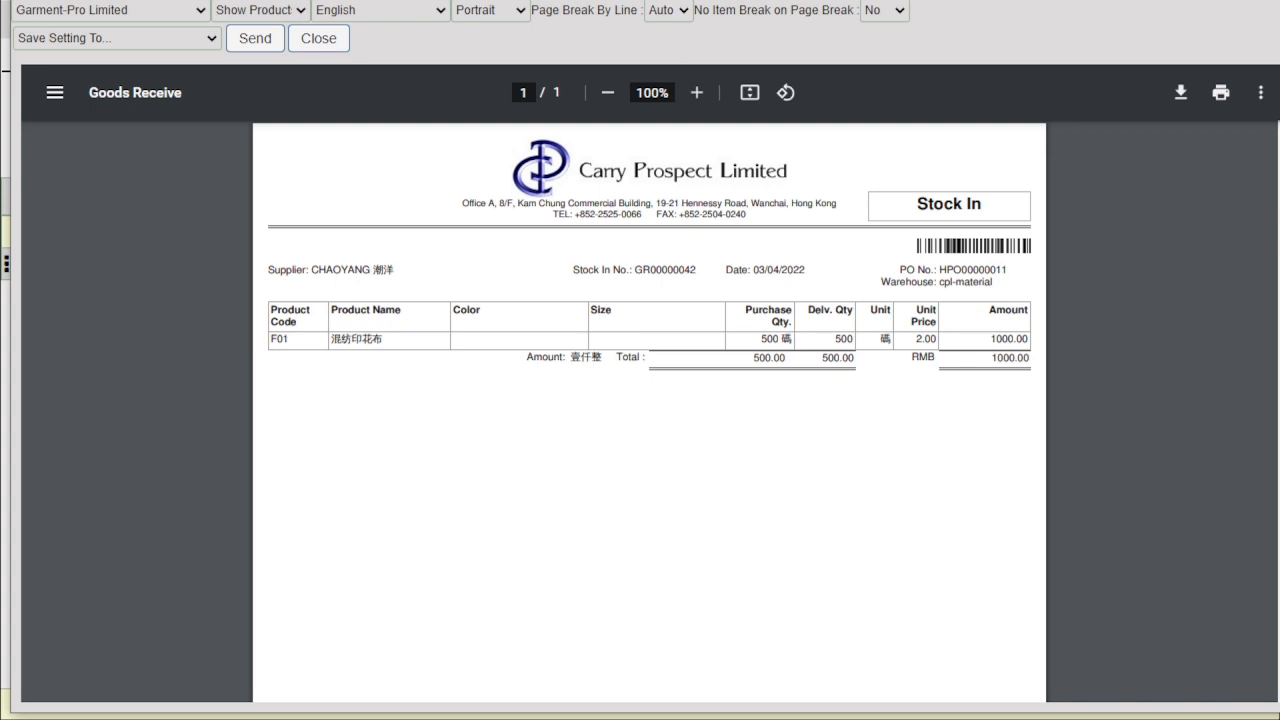
left_click(319, 38)
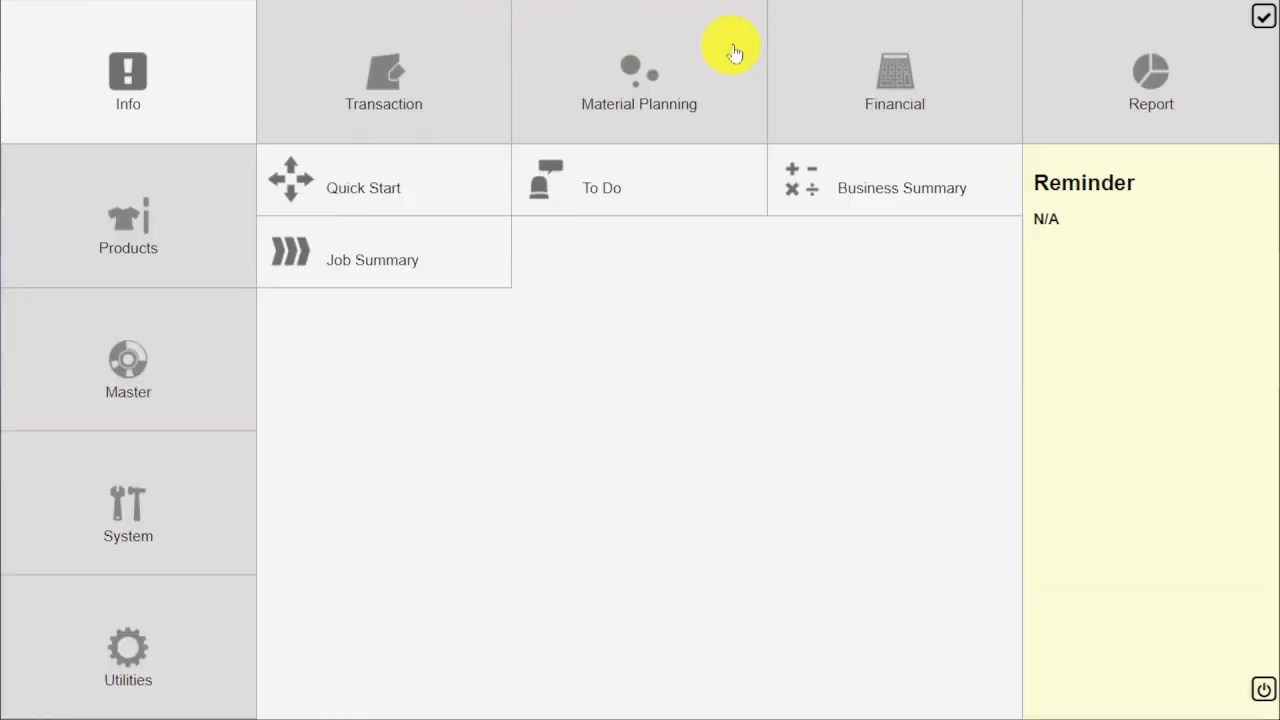
Open the Account Payable aging report in the financial section
left_click(900, 66)
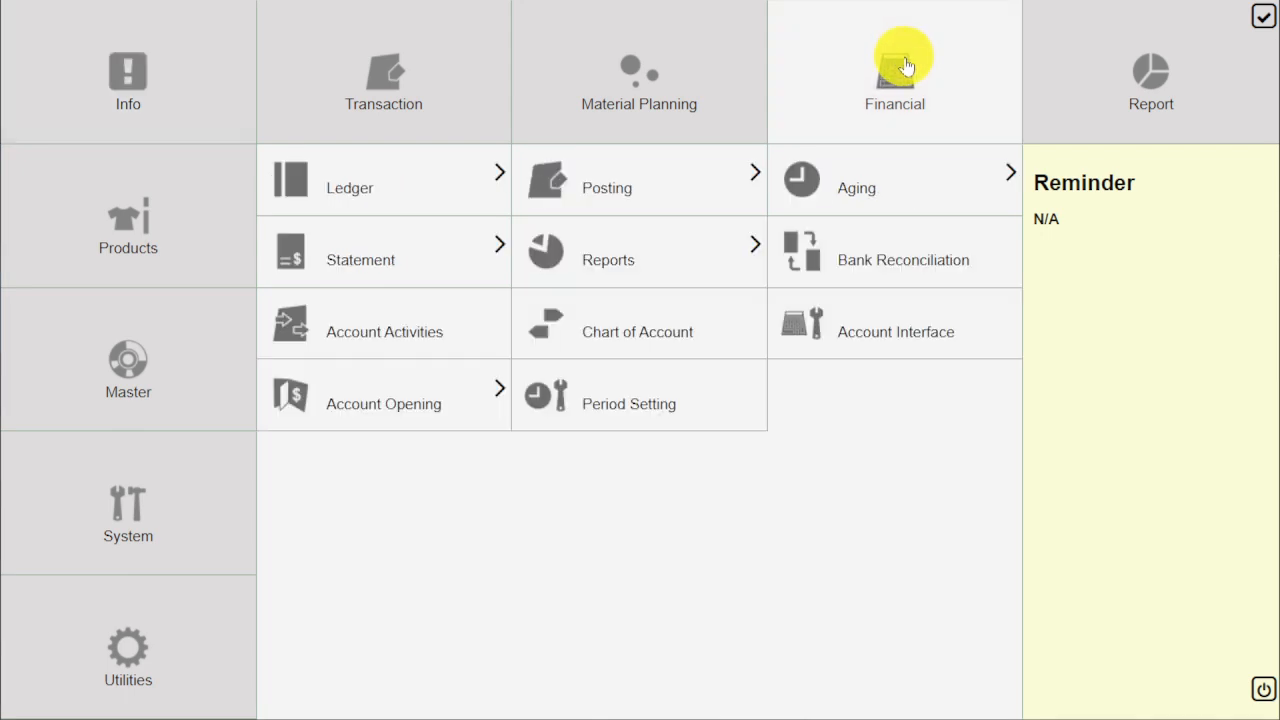
left_click(877, 190)
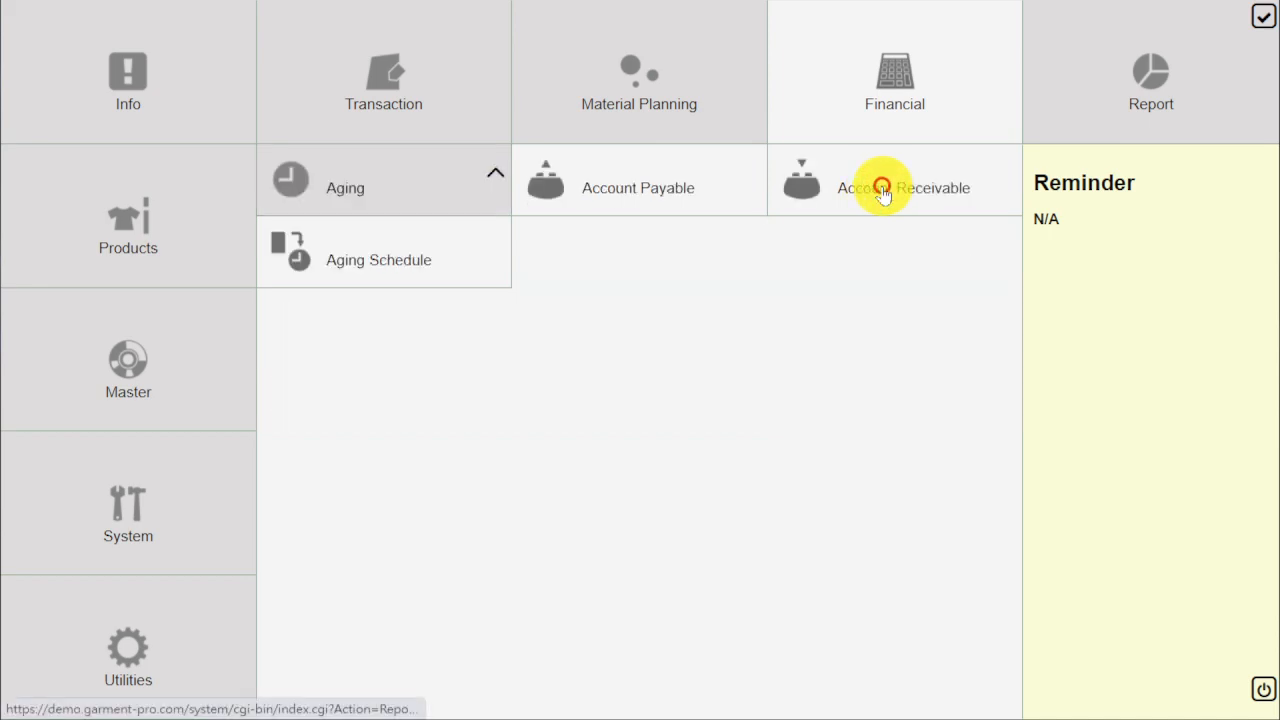
left_click(723, 195)
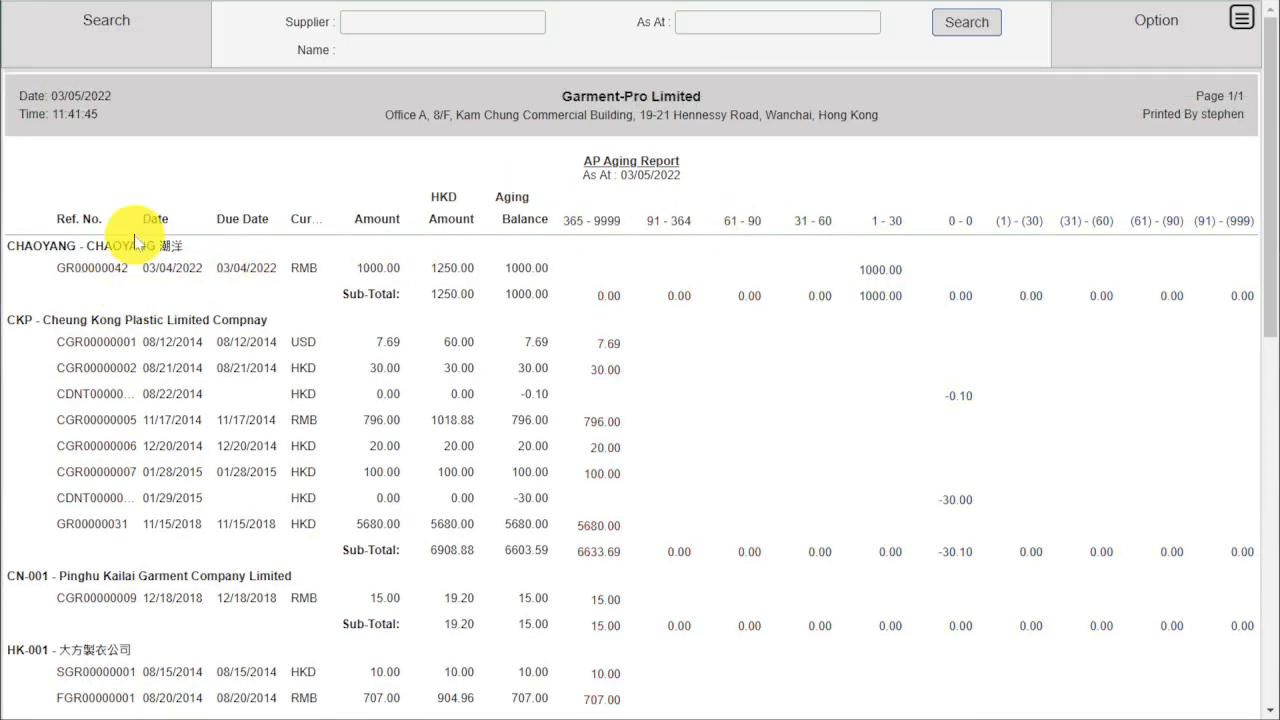
Filter the AP Aging Report by supplier CHAOYANG and examine its aging balance and HKD amount
double_click(135, 245)
key("ctrl+c")
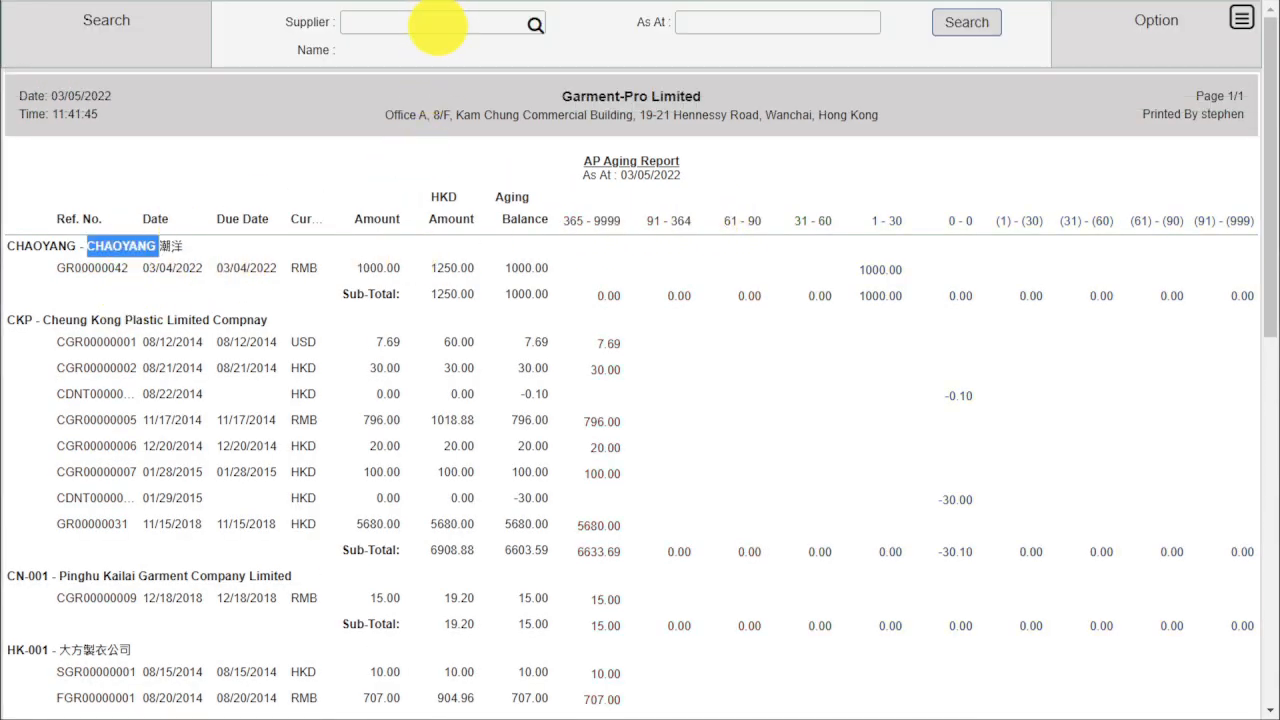
left_click(437, 25)
key("ctrl+v")
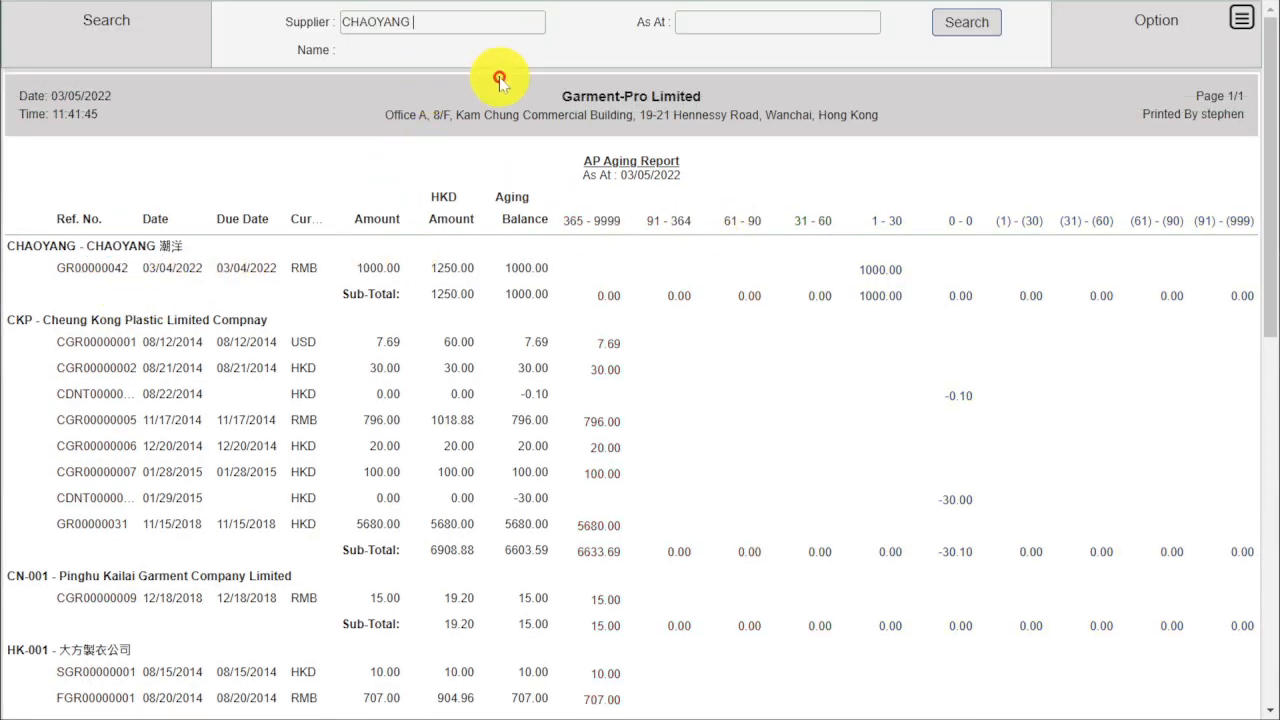
left_click(966, 23)
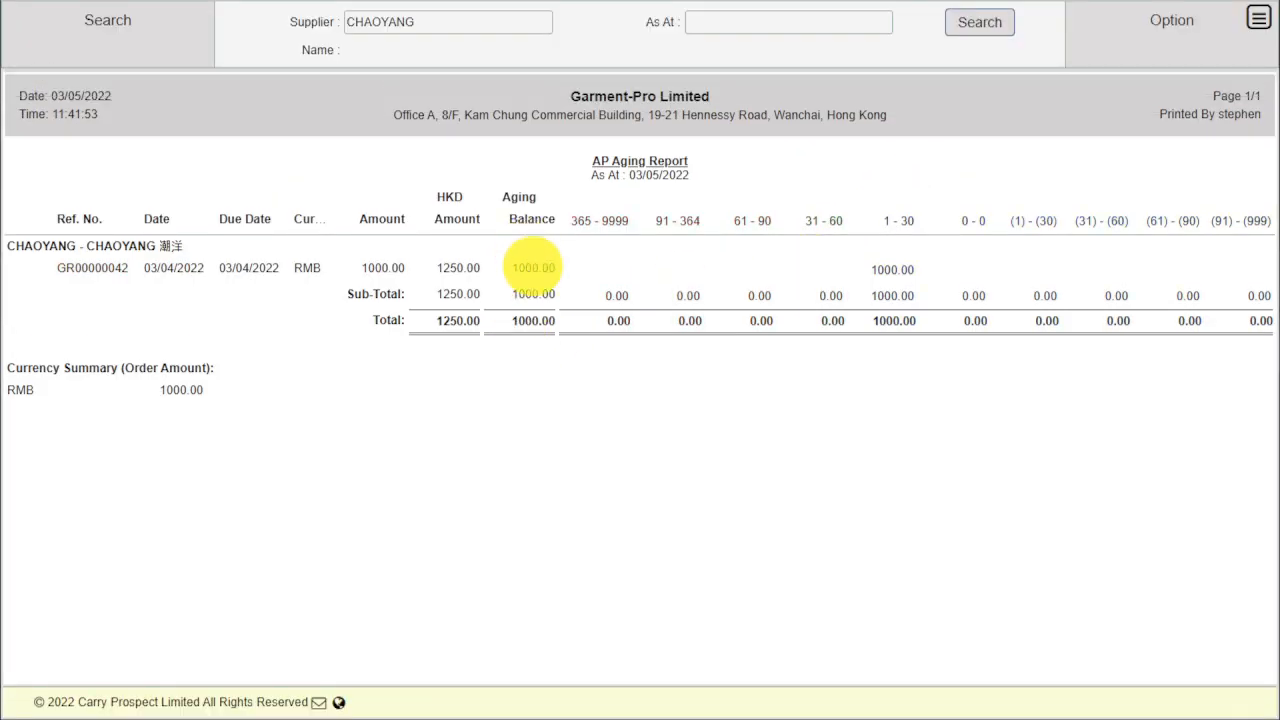
double_click(533, 268)
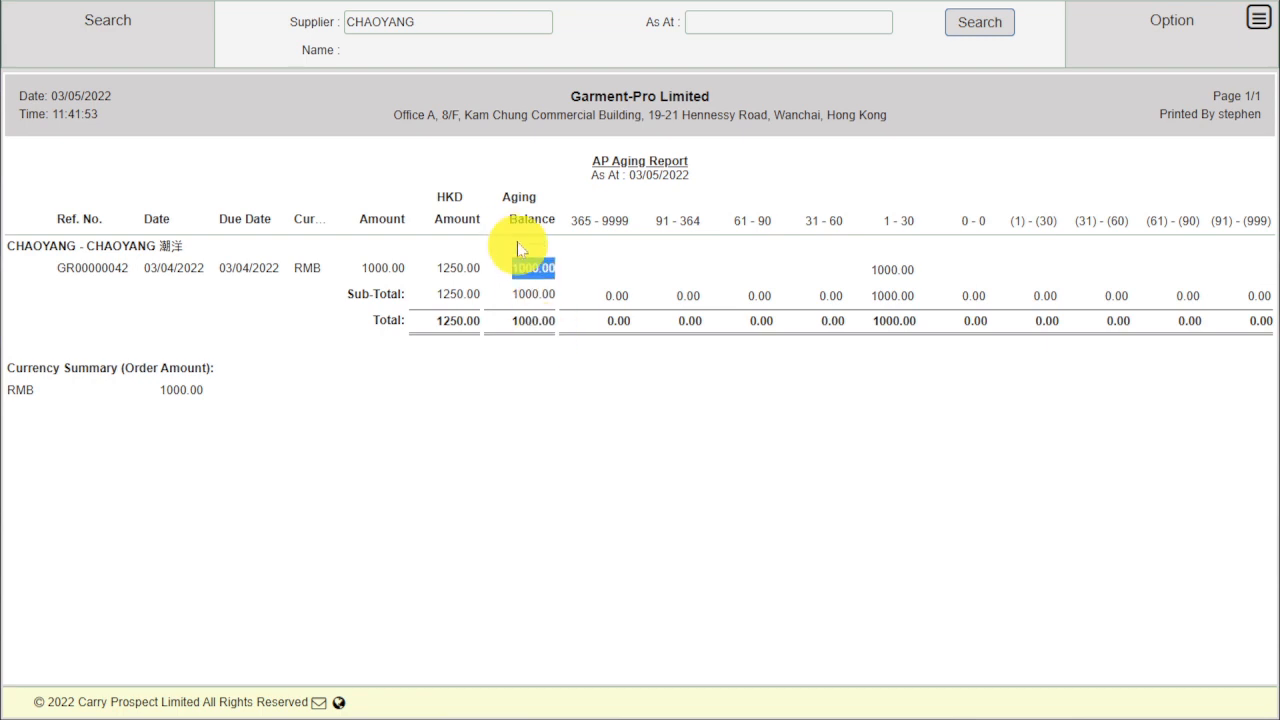
double_click(449, 197)
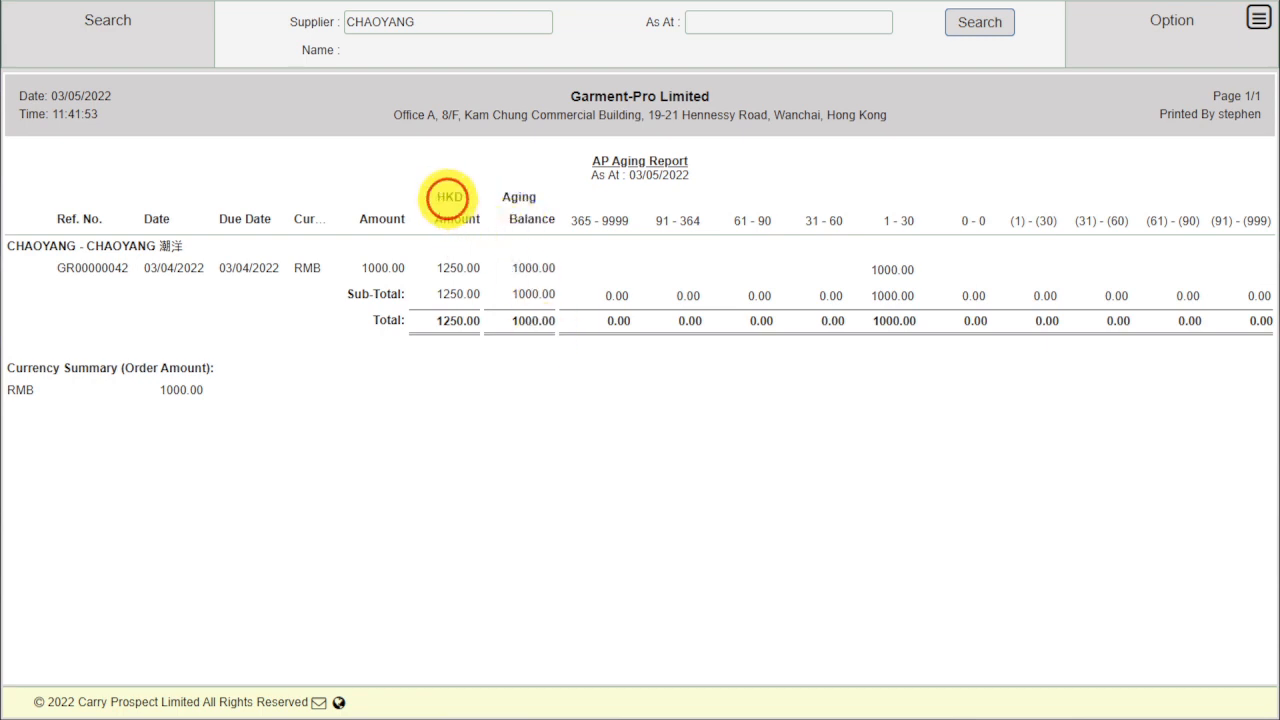
double_click(445, 268)
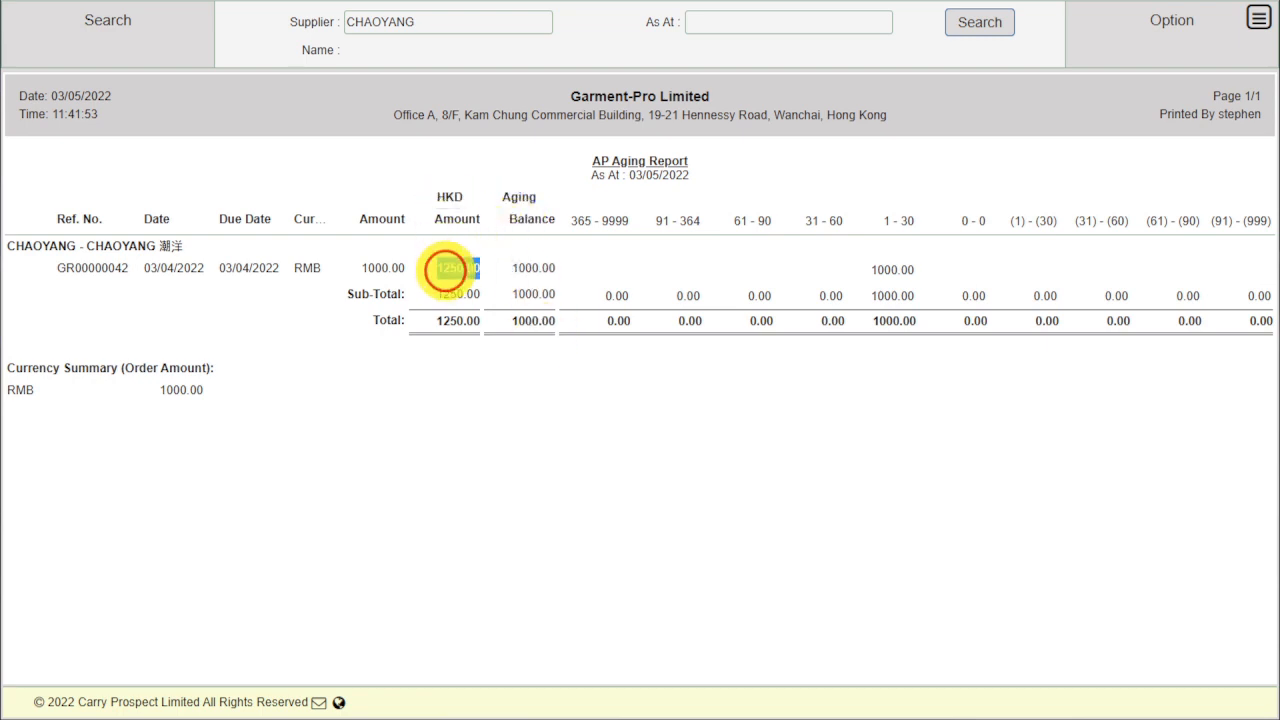
left_click(477, 377)
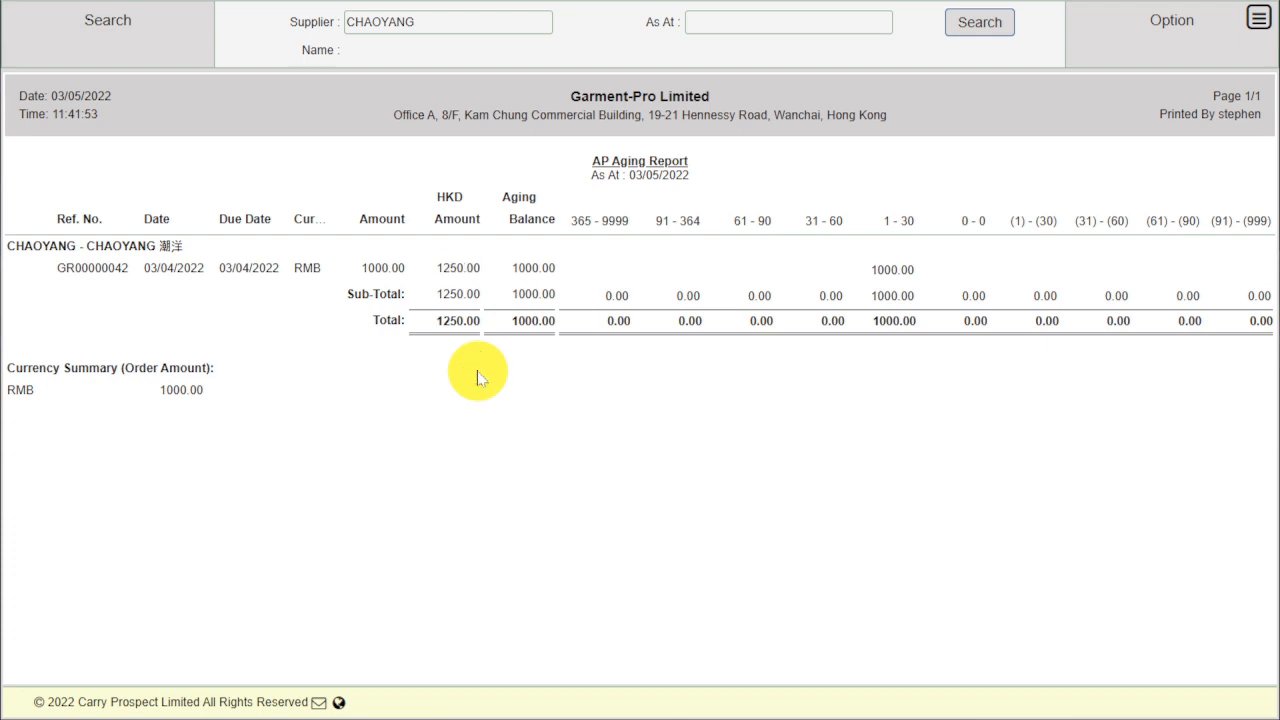